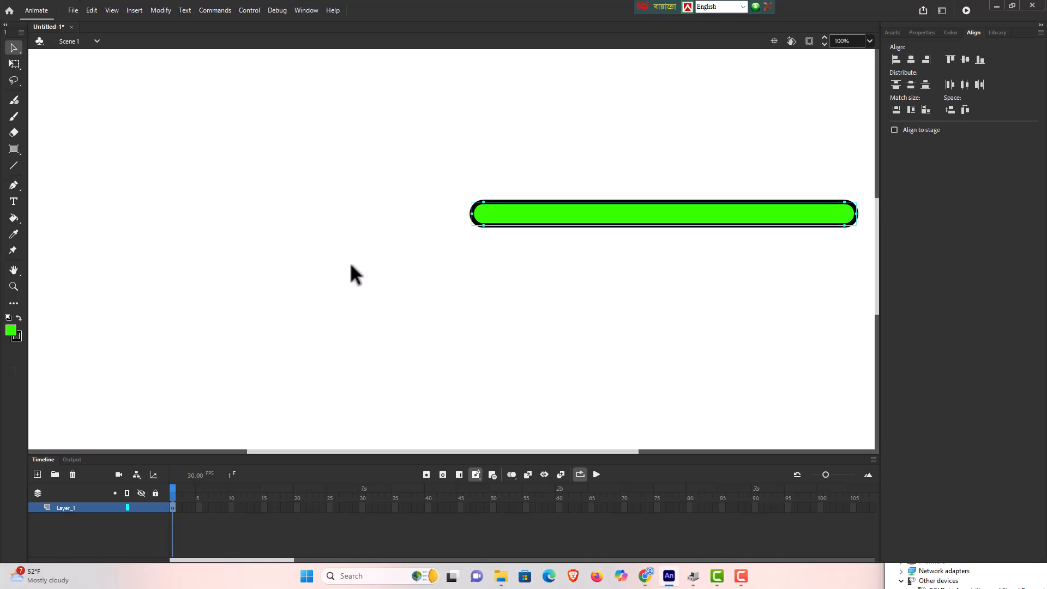
Break apart the green rounded rectangle primitive into an editable shape with separate fill and outline.
{"action": "left_click", "coordinate": [953, 31]}
{"action": "left_click", "coordinate": [921, 33]}
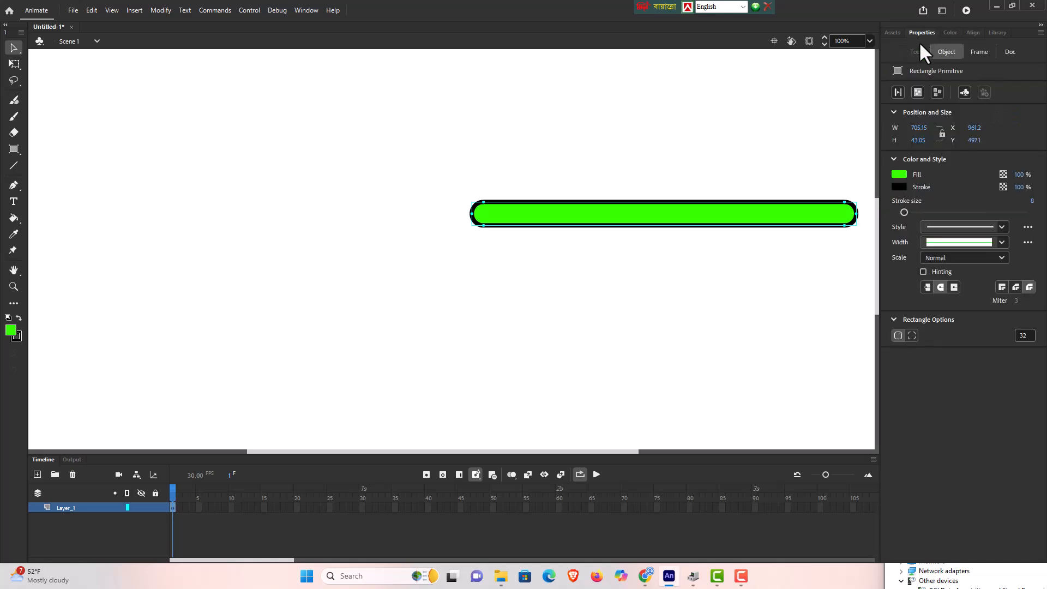
{"action": "left_click", "coordinate": [910, 90]}
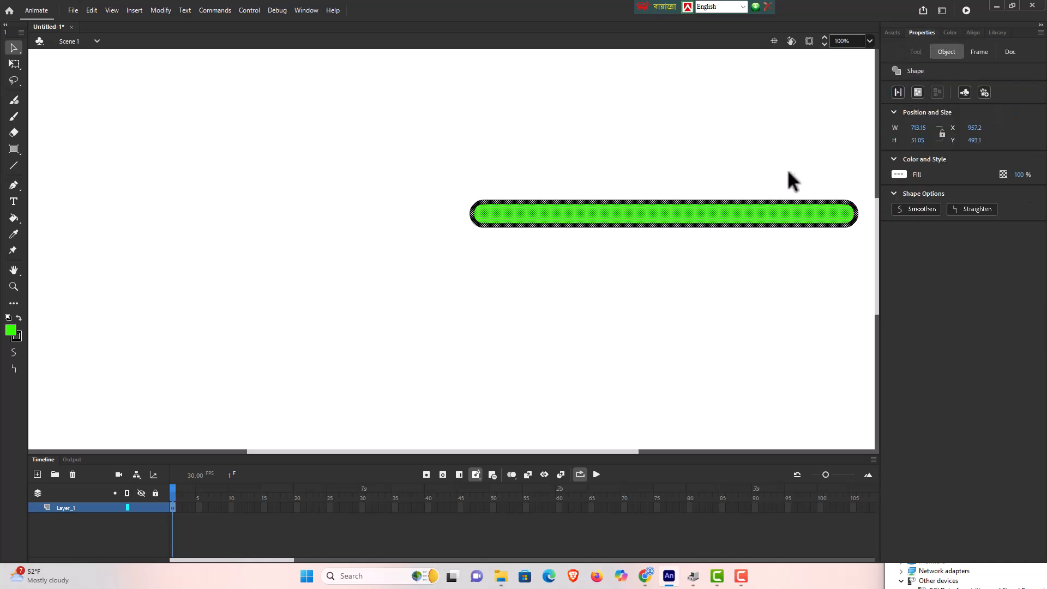
Select only the green fill inside the black outline and set its height to 30.05.
{"action": "left_click", "coordinate": [798, 159]}
{"action": "left_click", "coordinate": [790, 216]}
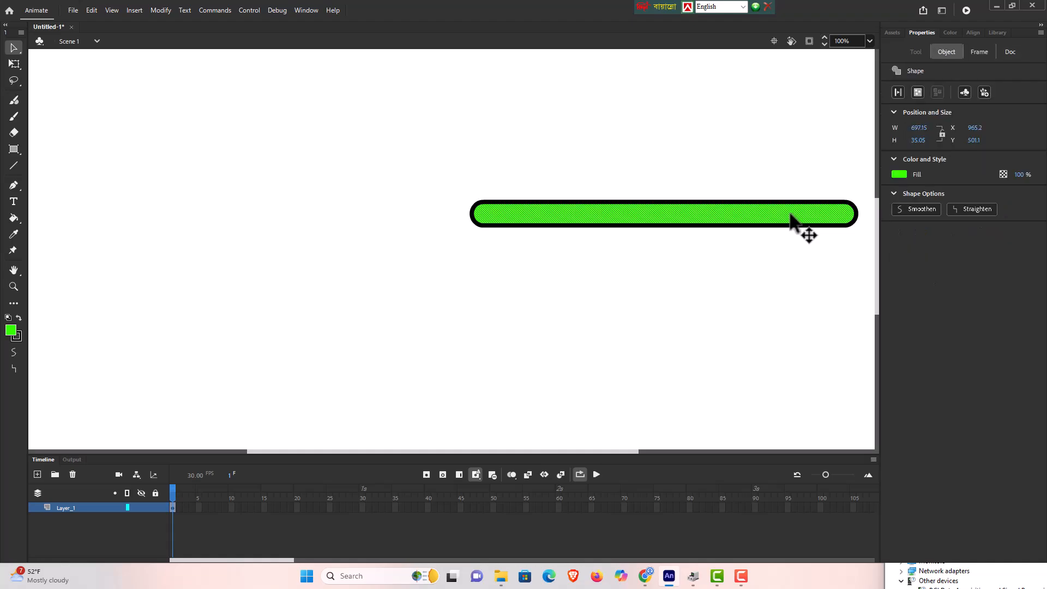
{"action": "left_click", "coordinate": [917, 140]}
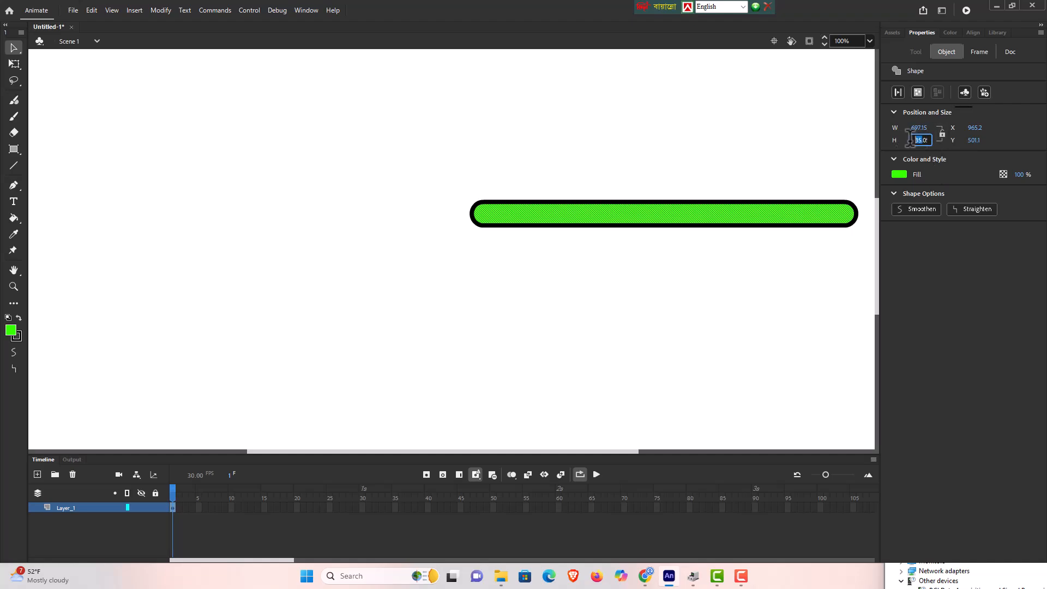
{"action": "type", "text": "40"}
{"action": "key", "text": "BackSpace"}
{"action": "key", "text": "BackSpace"}
{"action": "type", "text": "30"}
{"action": "left_click", "coordinate": [778, 152]}
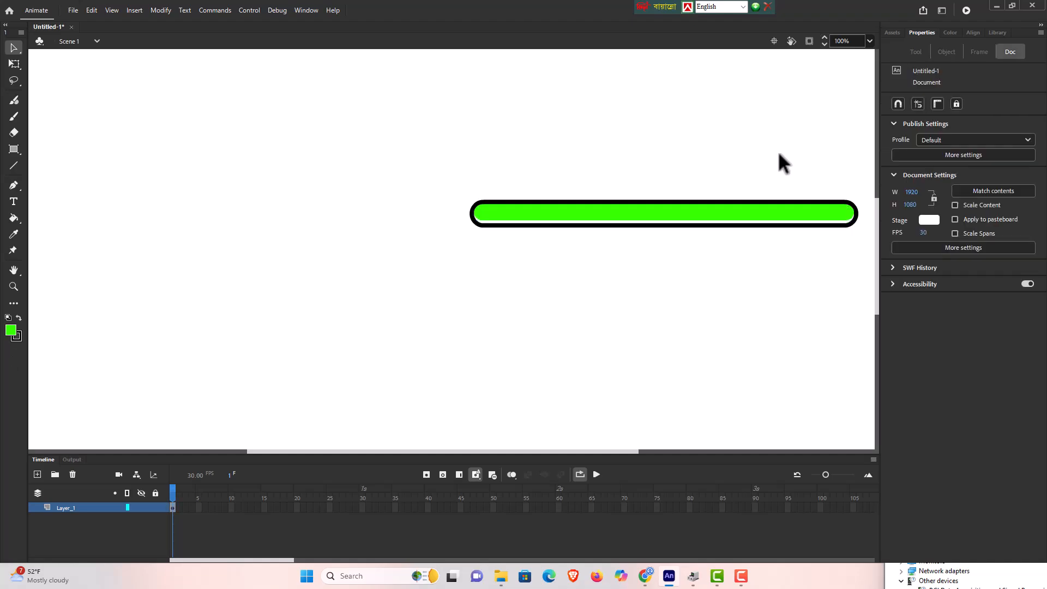
Set the green fill's width to 680.15.
{"action": "left_click", "coordinate": [805, 211]}
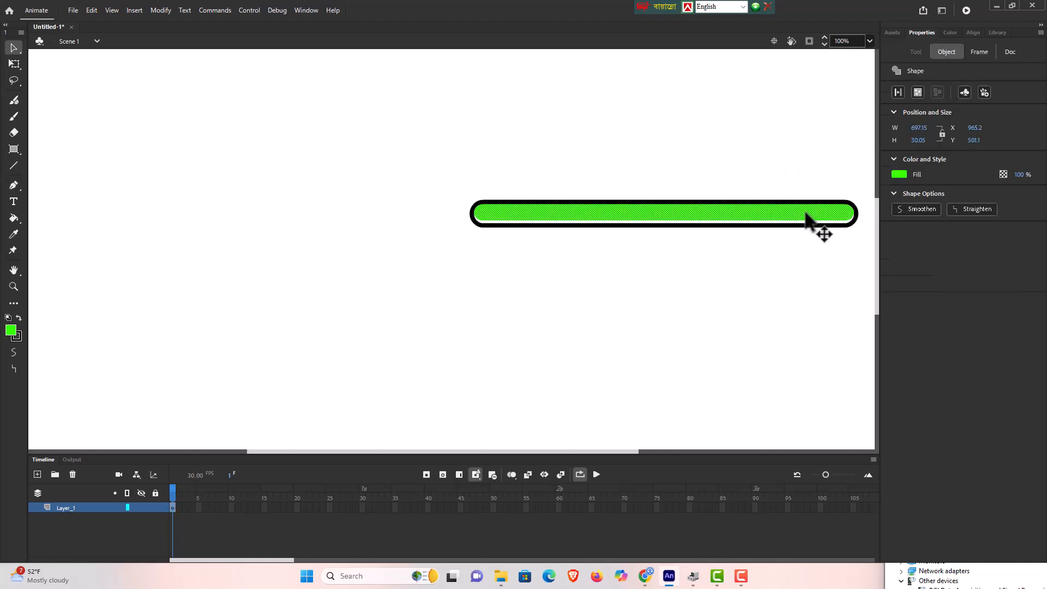
{"action": "left_click", "coordinate": [919, 129]}
{"action": "left_click", "coordinate": [925, 127]}
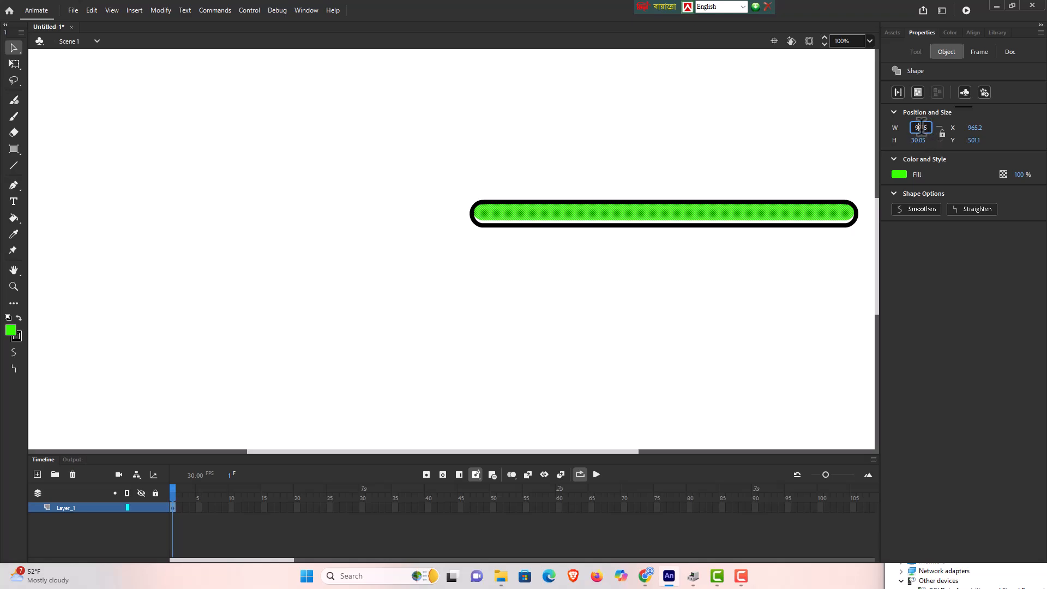
{"action": "left_click_drag", "start_coordinate": [923, 128], "coordinate": [903, 130]}
{"action": "left_click", "coordinate": [925, 127]}
{"action": "type", "text": "680.1"}
{"action": "left_click", "coordinate": [835, 117]}
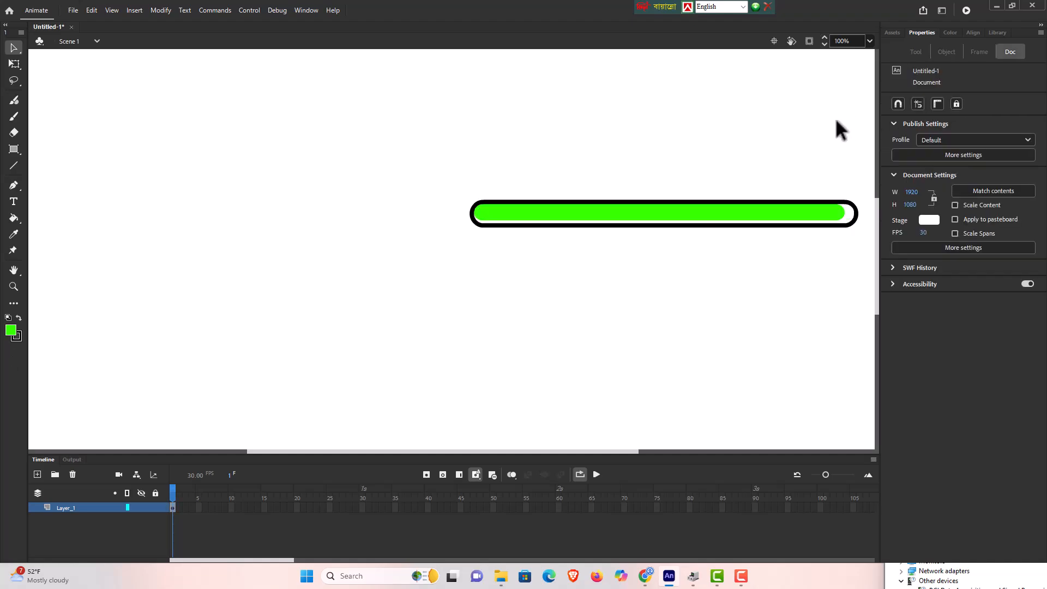
Convert the green fill into a drawing object and centre it vertically and horizontally within the black outline.
{"action": "left_click", "coordinate": [777, 214]}
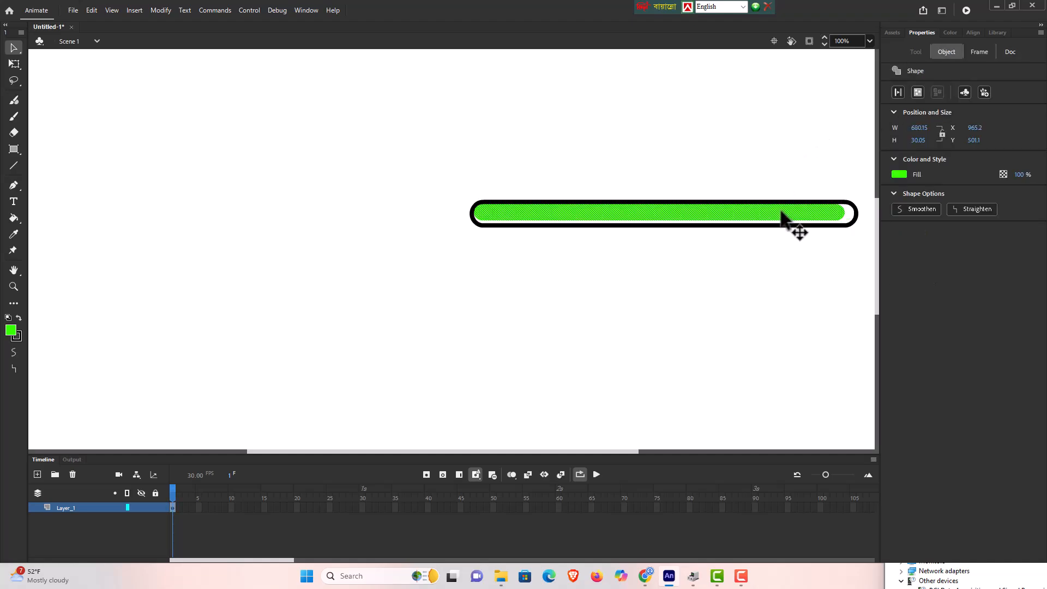
{"action": "left_click", "coordinate": [916, 93]}
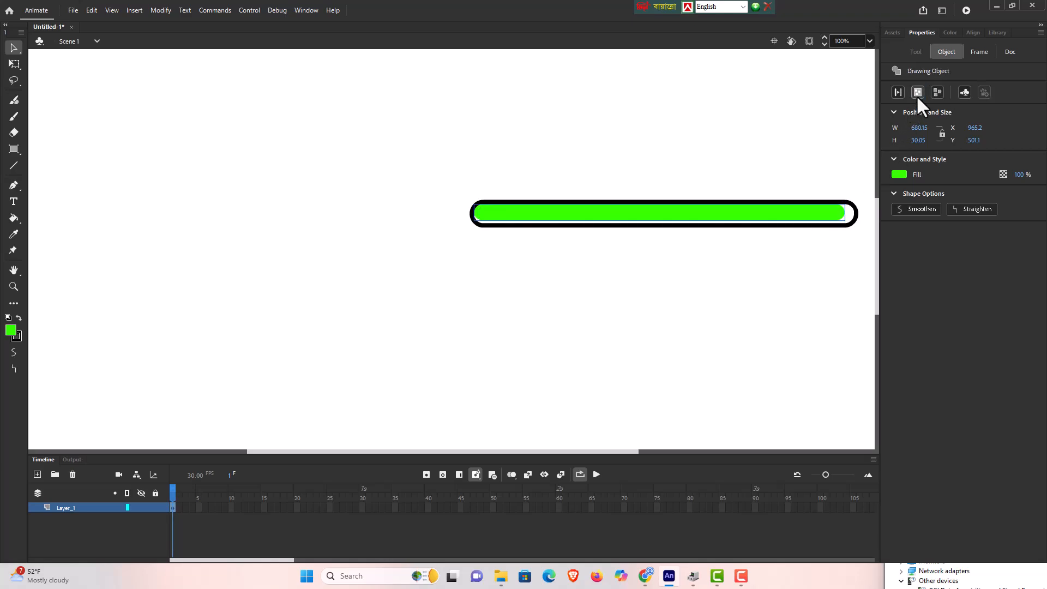
{"action": "mouse_move", "coordinate": [875, 189]}
{"action": "left_mouse_down"}
{"action": "mouse_move", "coordinate": [474, 283]}
{"action": "mouse_move", "coordinate": [480, 289]}
{"action": "left_mouse_up"}
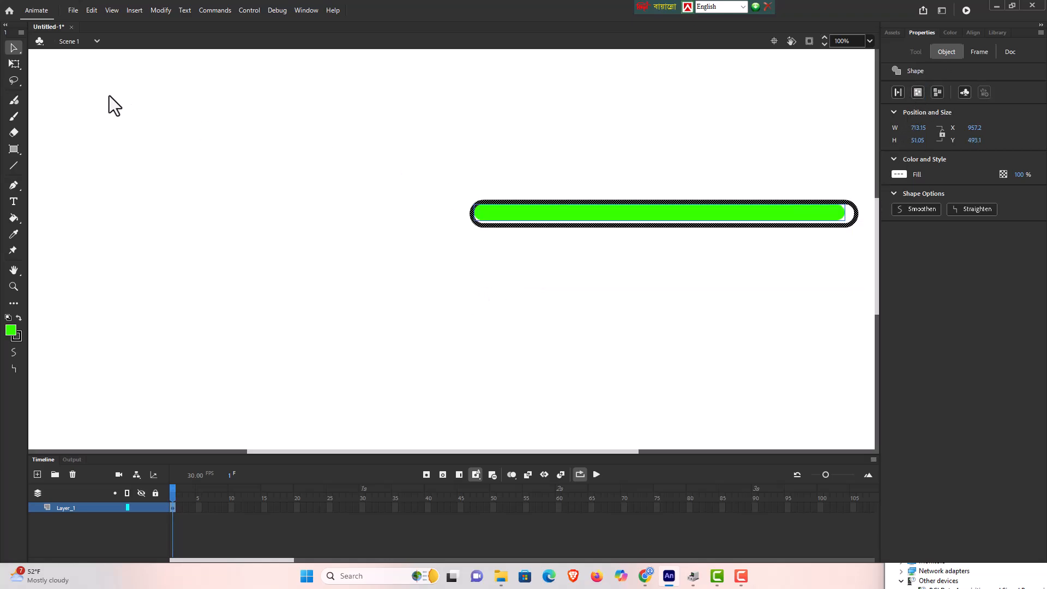
{"action": "left_click", "coordinate": [14, 64]}
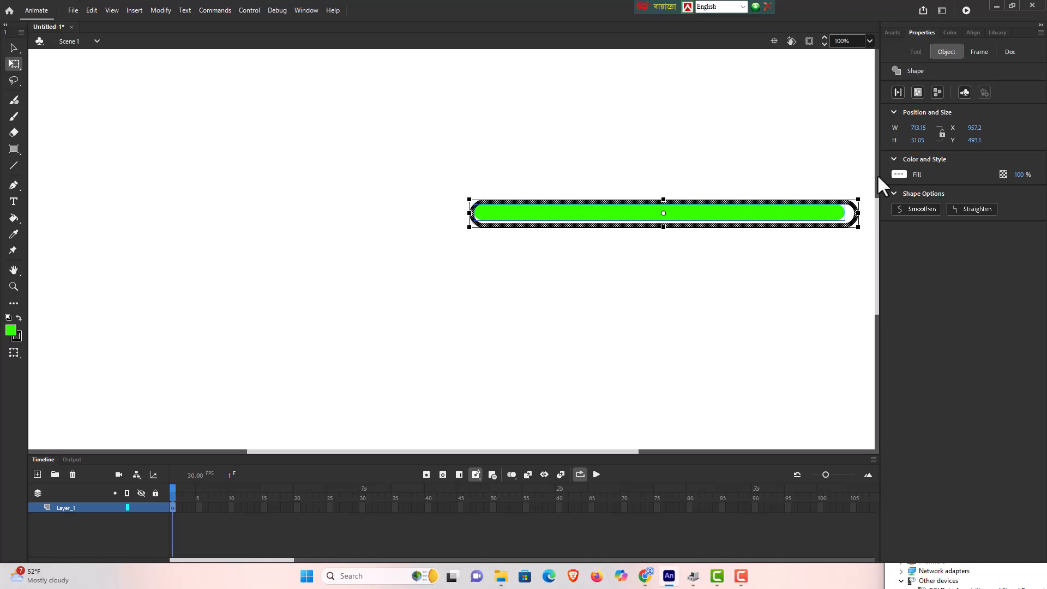
{"action": "left_click", "coordinate": [935, 92]}
{"action": "left_click", "coordinate": [972, 33]}
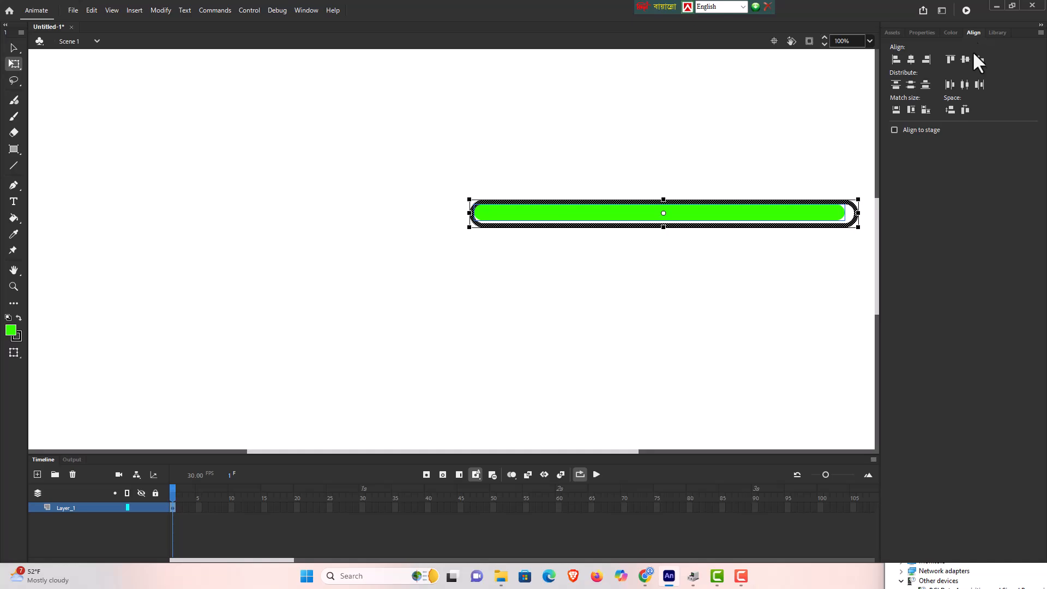
{"action": "left_click", "coordinate": [964, 60]}
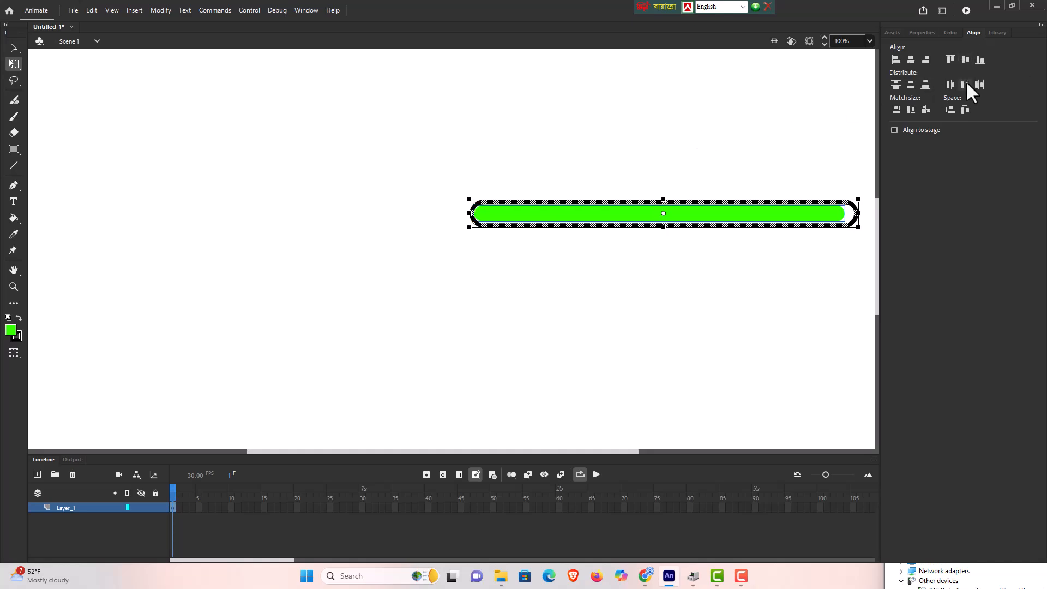
{"action": "left_click", "coordinate": [924, 59]}
{"action": "left_click", "coordinate": [906, 60]}
{"action": "left_click", "coordinate": [714, 137]}
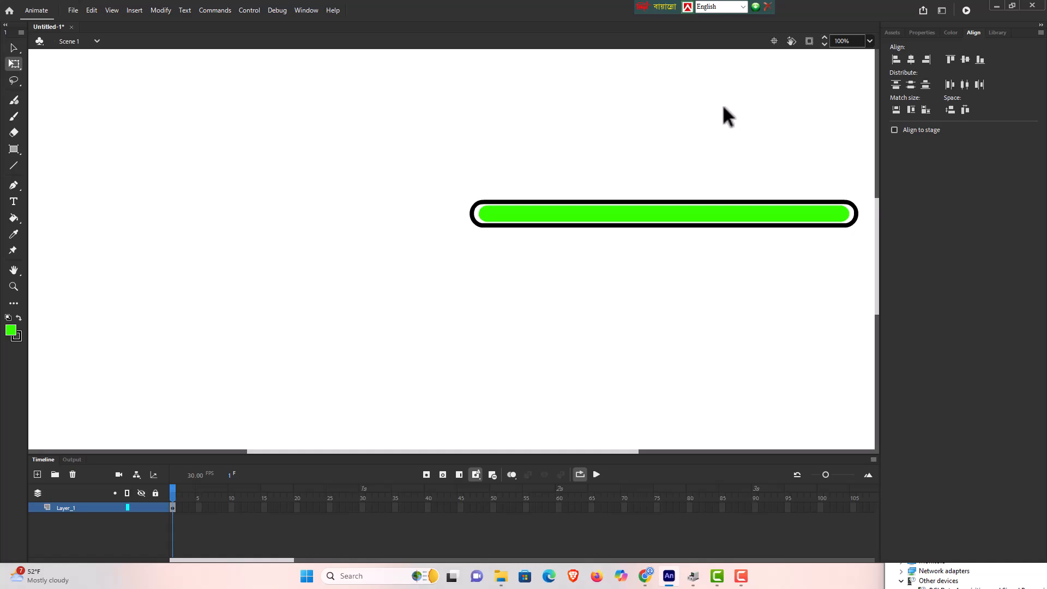
Cut the green bar and paste it in place on a new layer above the outline's layer.
{"action": "right_click", "coordinate": [541, 215]}
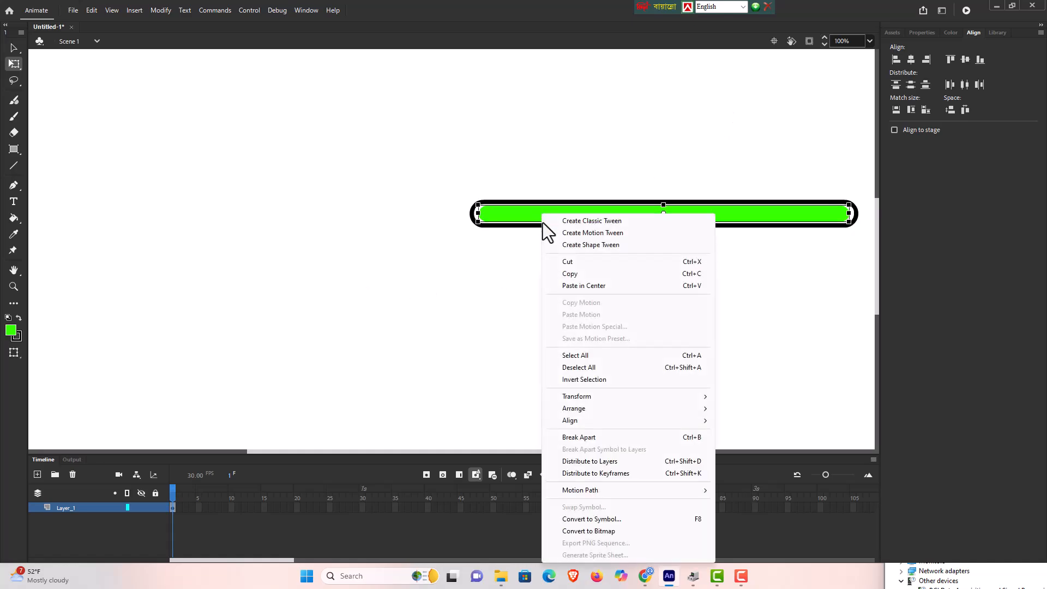
{"action": "left_click", "coordinate": [562, 267]}
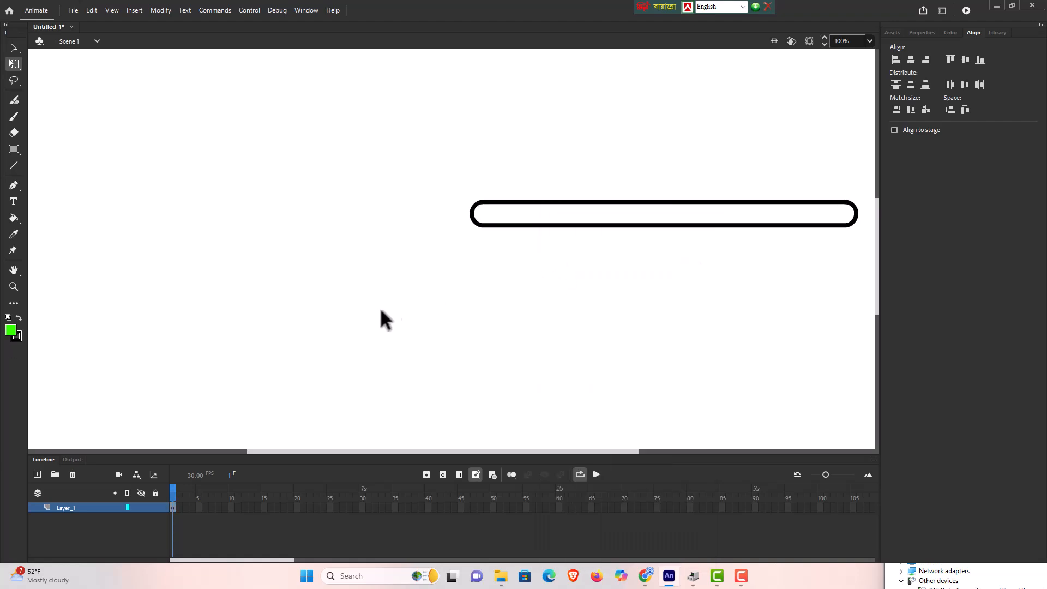
{"action": "left_click", "coordinate": [37, 474]}
{"action": "right_click", "coordinate": [503, 219]}
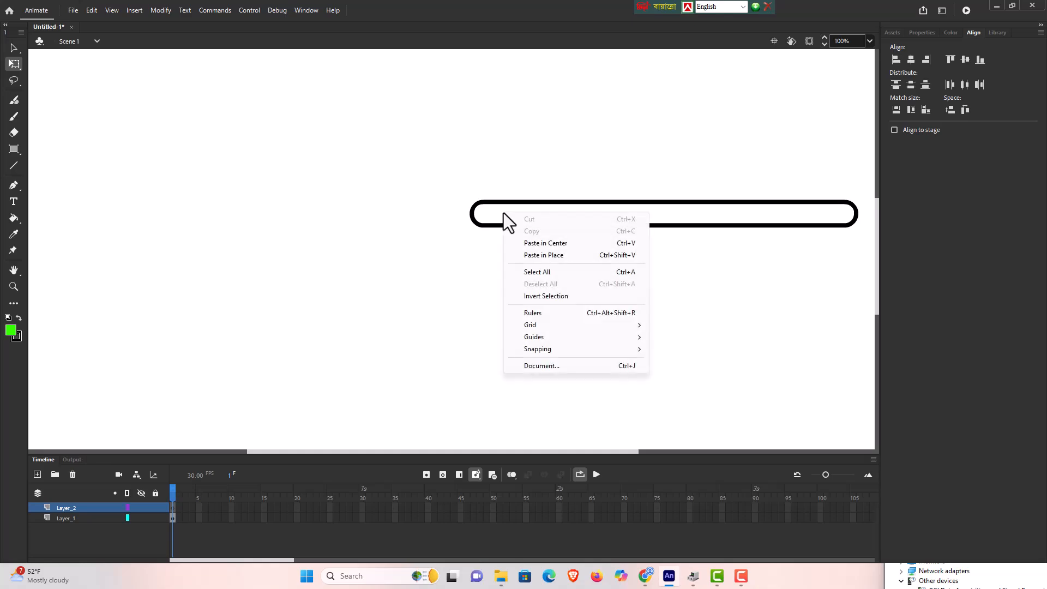
{"action": "left_click", "coordinate": [536, 255]}
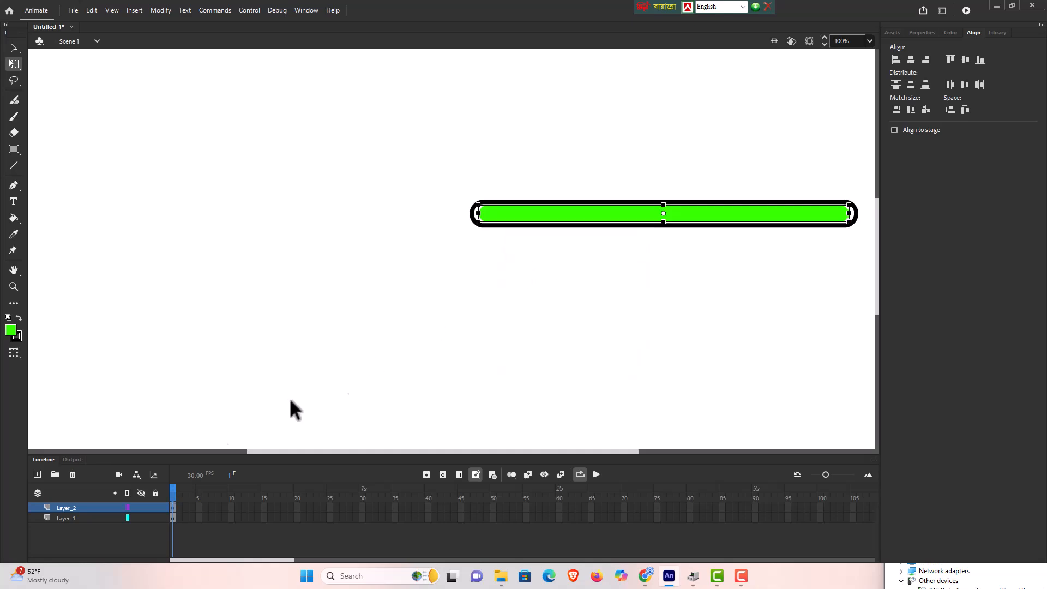
Copy the green bar in place onto a new layer, Layer_3, and move the copy just left of the black outline.
{"action": "left_click", "coordinate": [36, 474]}
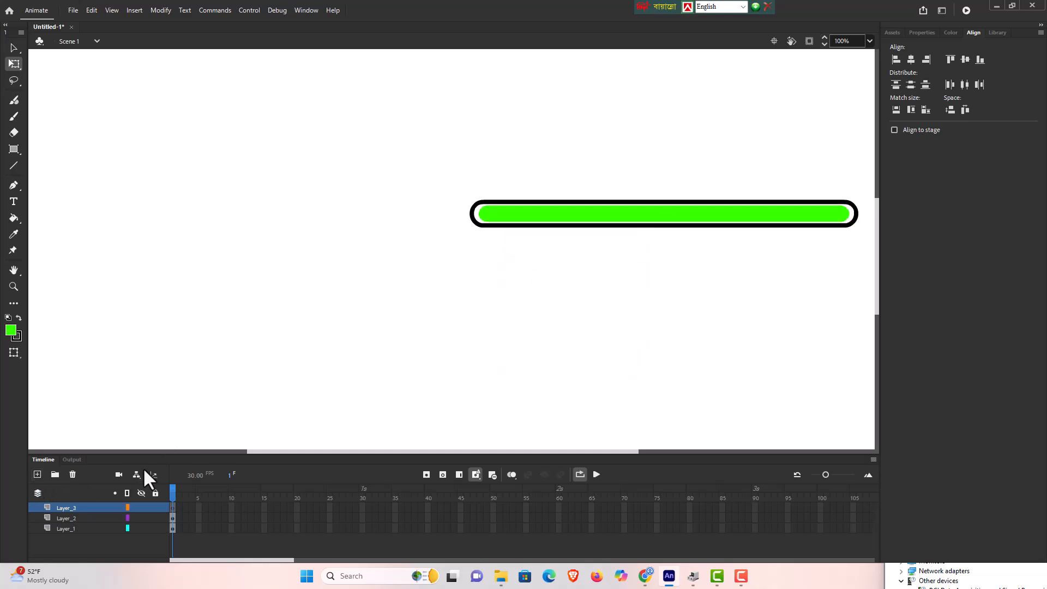
{"action": "right_click", "coordinate": [519, 216]}
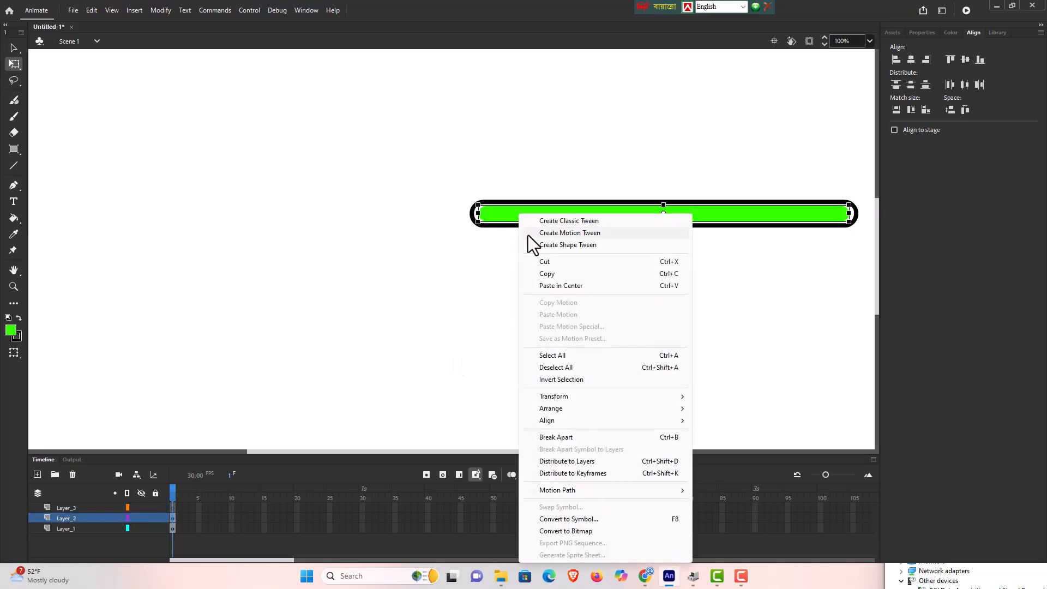
{"action": "left_click", "coordinate": [559, 273]}
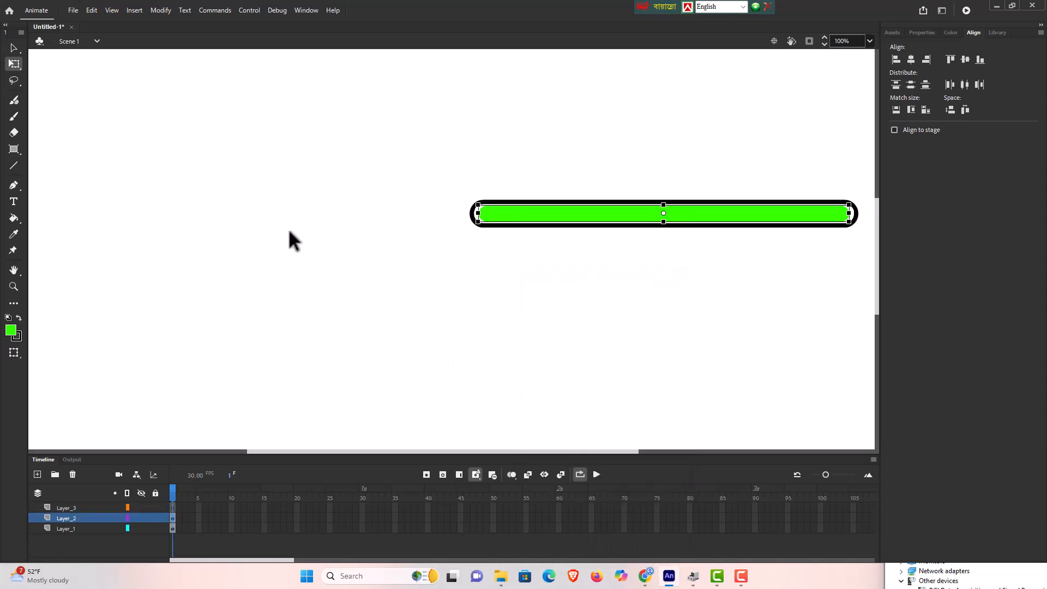
{"action": "left_click", "coordinate": [63, 504]}
{"action": "right_click", "coordinate": [395, 218]}
{"action": "left_click", "coordinate": [433, 260]}
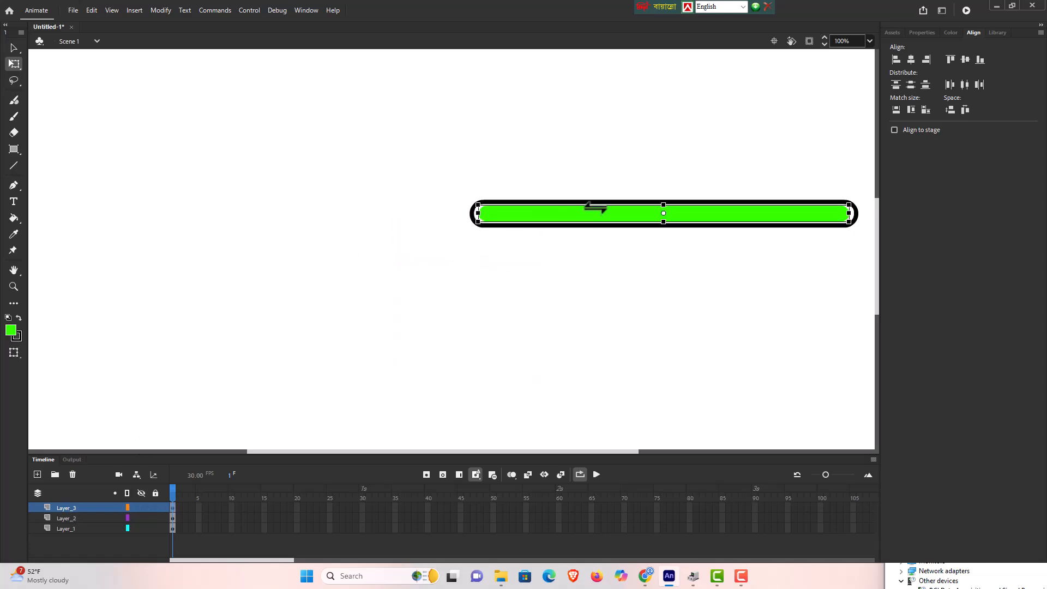
{"action": "left_click_drag", "start_coordinate": [590, 216], "coordinate": [204, 217]}
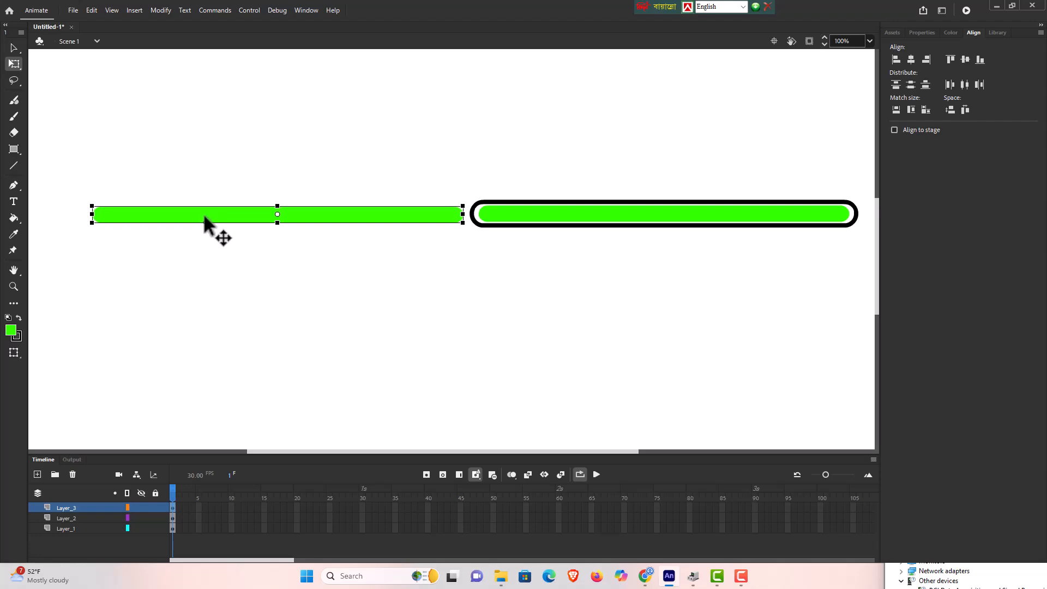
{"action": "left_click", "coordinate": [303, 258]}
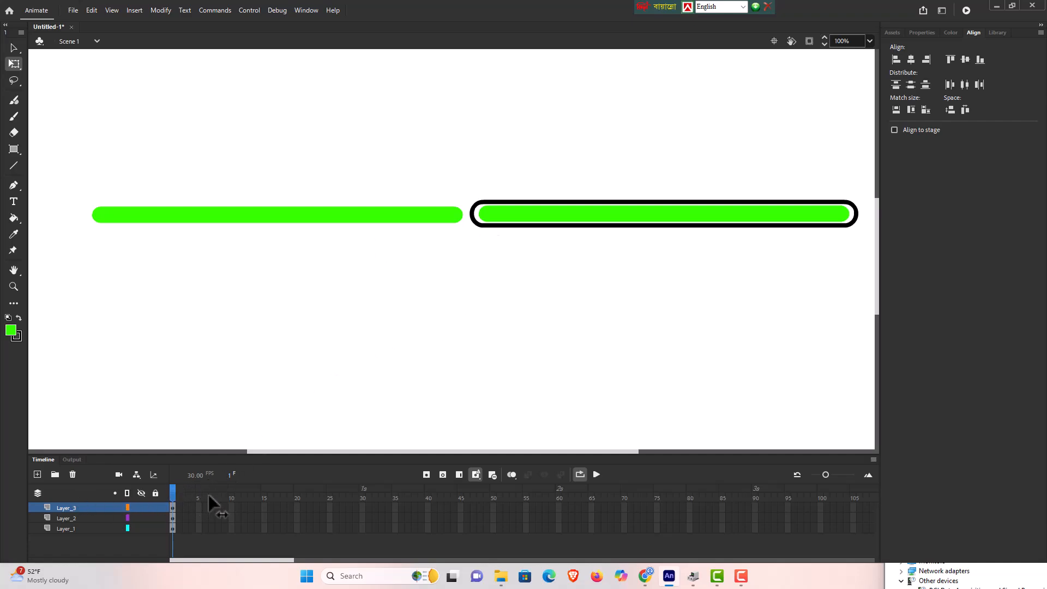
Extend all three layers to frame 35.
{"action": "left_click", "coordinate": [395, 506]}
{"action": "left_click", "coordinate": [401, 518], "text": "ctrl"}
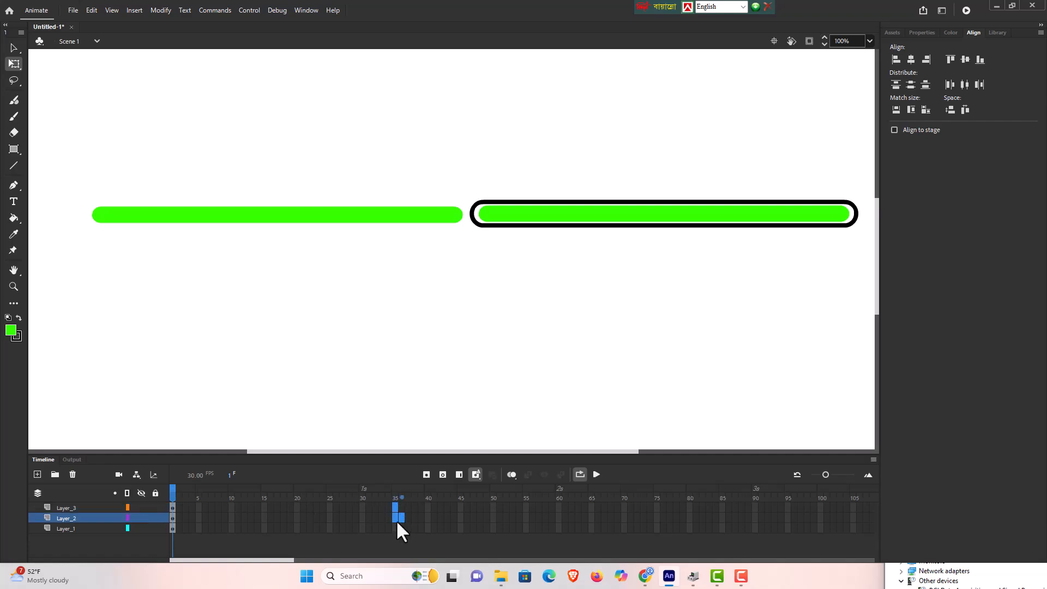
{"action": "left_click", "coordinate": [396, 526], "text": "ctrl"}
{"action": "left_click", "coordinate": [401, 516], "text": "ctrl"}
{"action": "key", "text": "F5"}
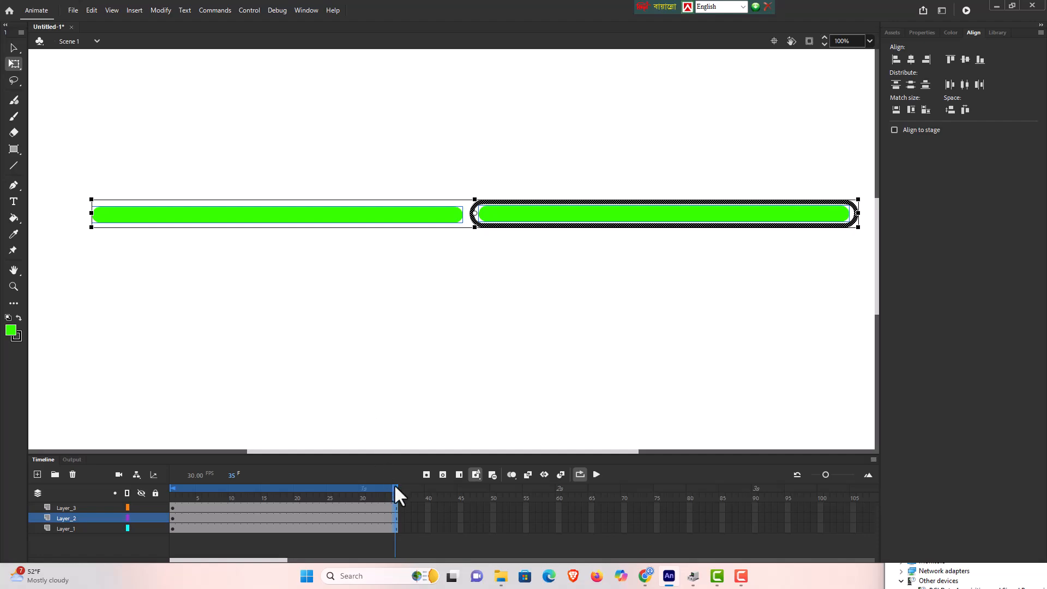
Insert a keyframe at frame 35 of Layer_3 and move its green bar over the bar inside the outline.
{"action": "left_click", "coordinate": [78, 506]}
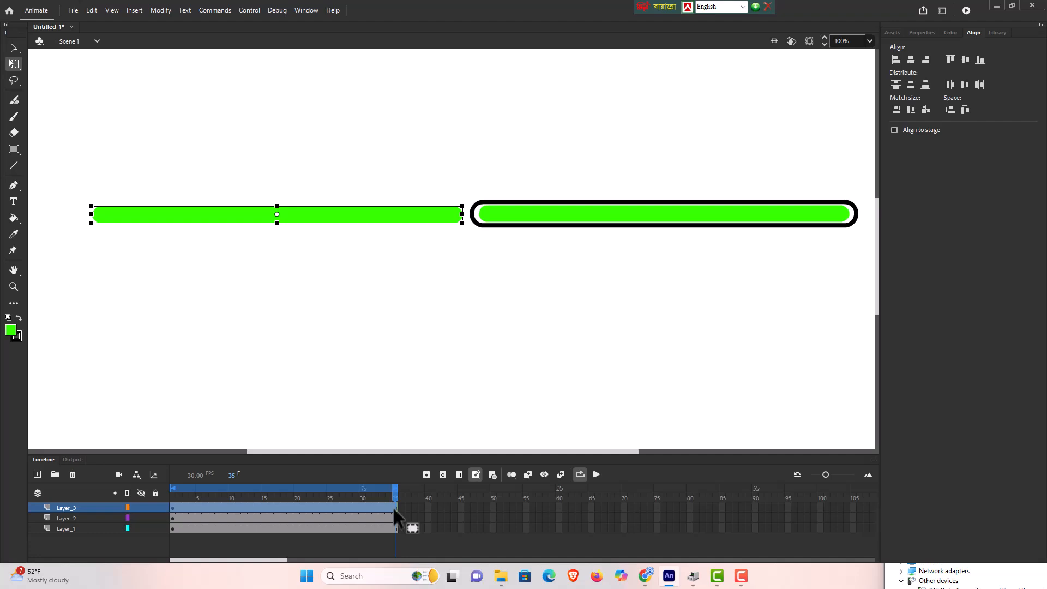
{"action": "left_click_drag", "start_coordinate": [394, 509], "coordinate": [423, 485]}
{"action": "left_click", "coordinate": [399, 507]}
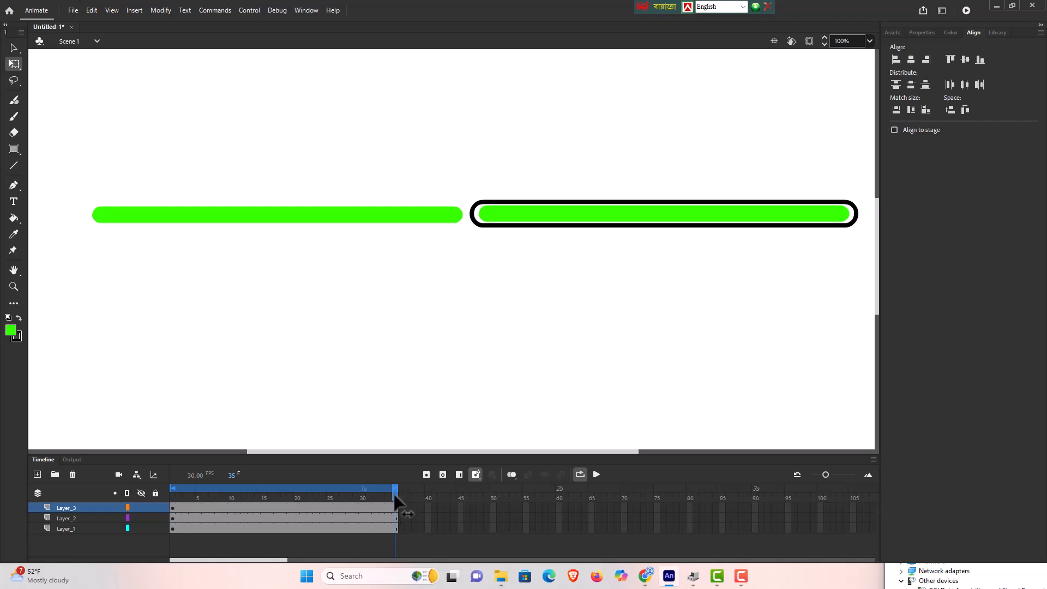
{"action": "left_click", "coordinate": [426, 474]}
{"action": "left_click_drag", "start_coordinate": [268, 216], "coordinate": [657, 216]}
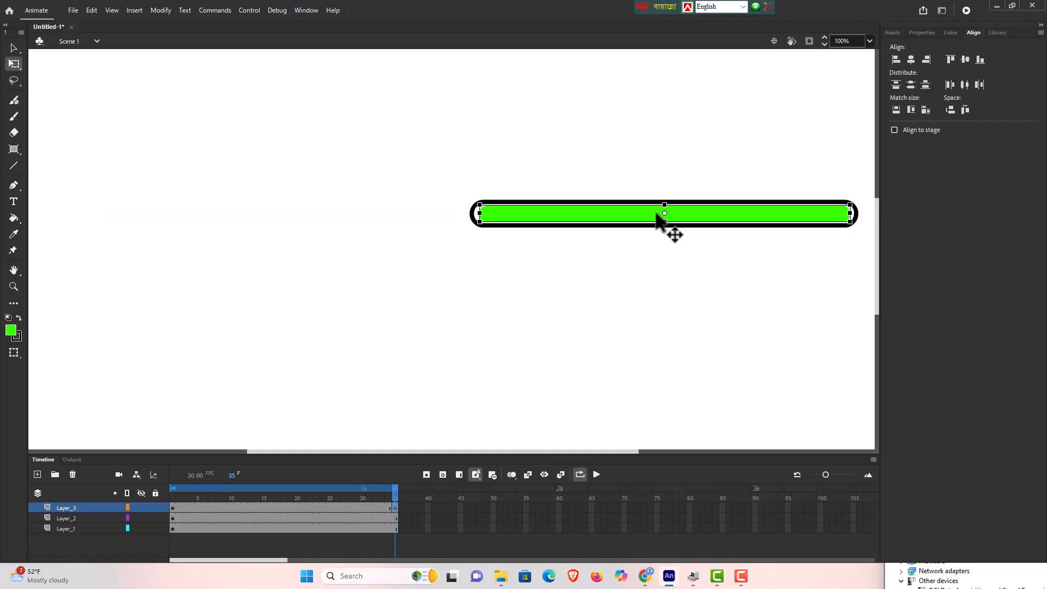
Create a classic tween across Layer_3's frames, converting its content to a symbol, and scrub the timeline to check the motion.
{"action": "left_click_drag", "start_coordinate": [397, 493], "coordinate": [122, 486]}
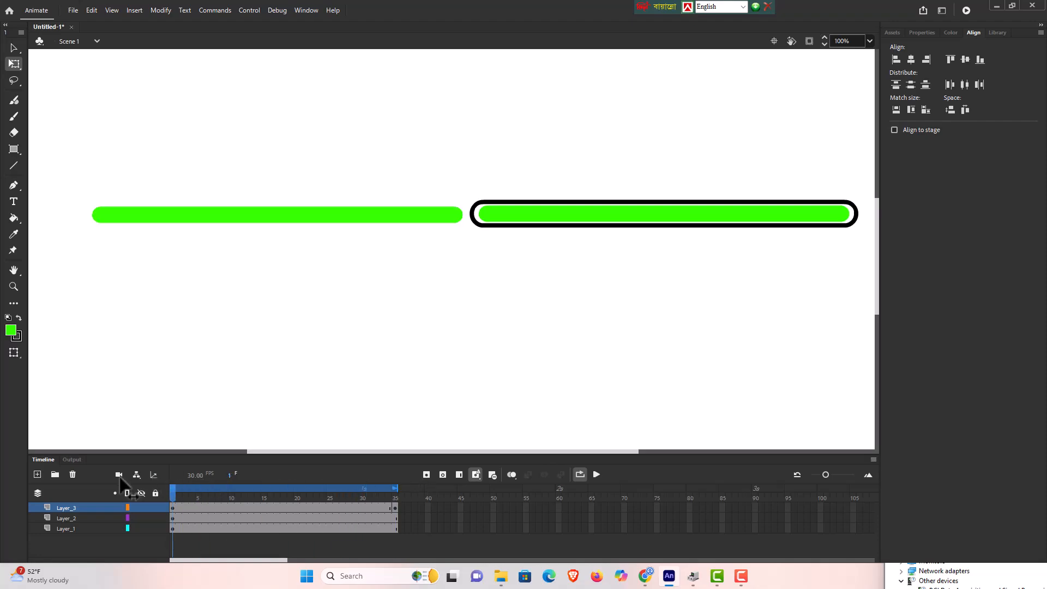
{"action": "left_click_drag", "start_coordinate": [398, 506], "coordinate": [141, 504]}
{"action": "right_click", "coordinate": [280, 503]}
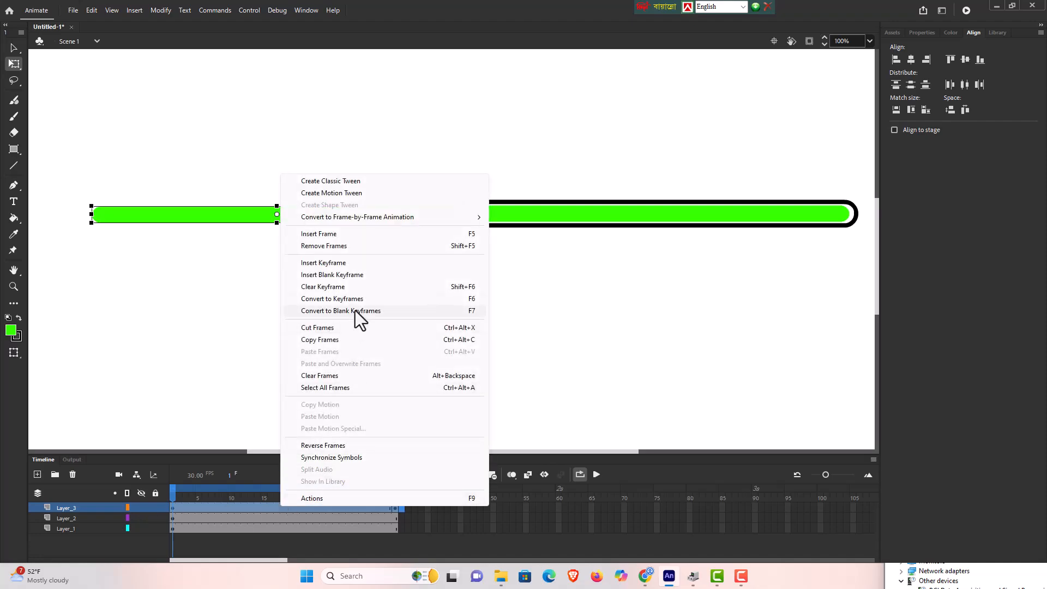
{"action": "left_click", "coordinate": [343, 181]}
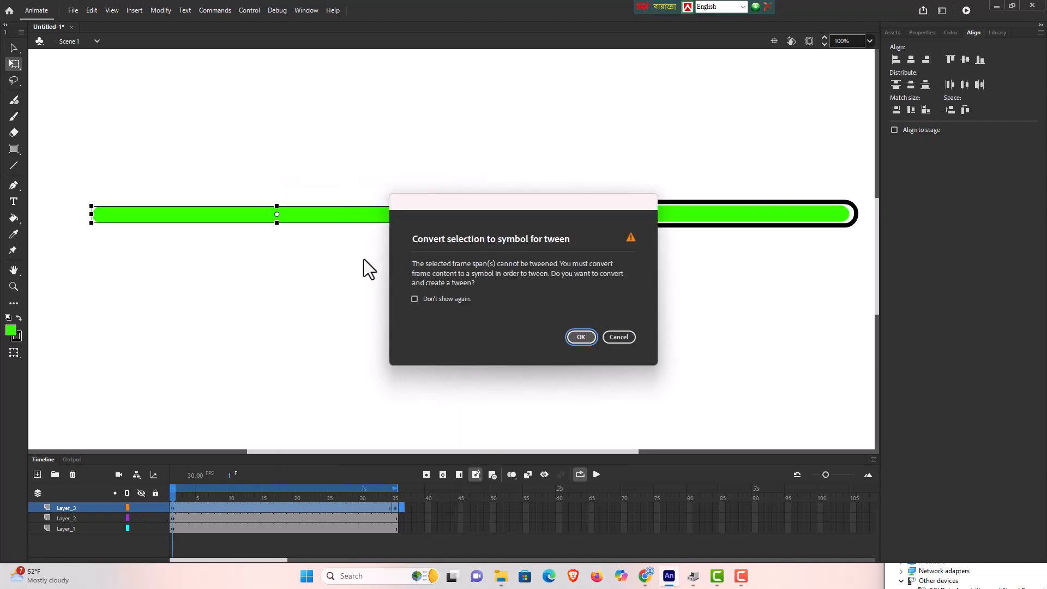
{"action": "left_click", "coordinate": [581, 337]}
{"action": "left_click", "coordinate": [172, 490]}
{"action": "left_click_drag", "start_coordinate": [170, 489], "coordinate": [408, 469]}
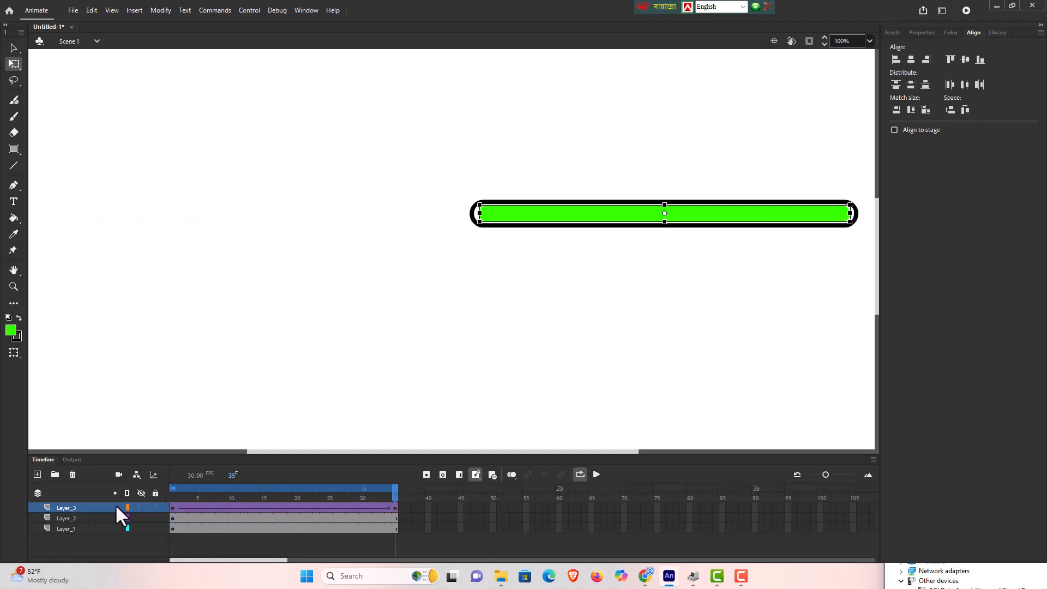
Turn Layer_3 into a mask over Layer_2 and play back the loading bar animation.
{"action": "right_click", "coordinate": [50, 505]}
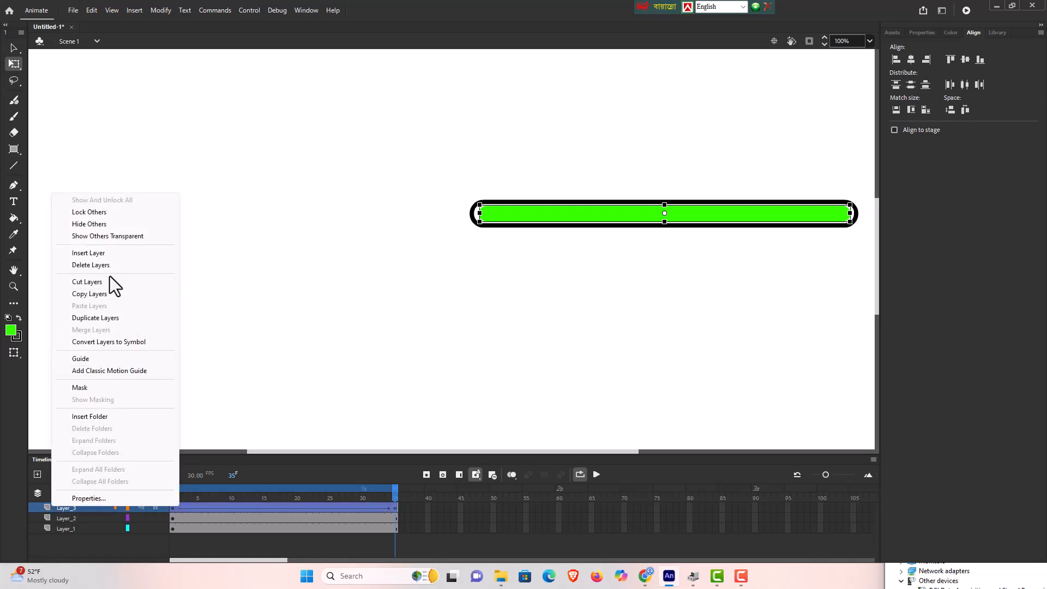
{"action": "left_click", "coordinate": [90, 388]}
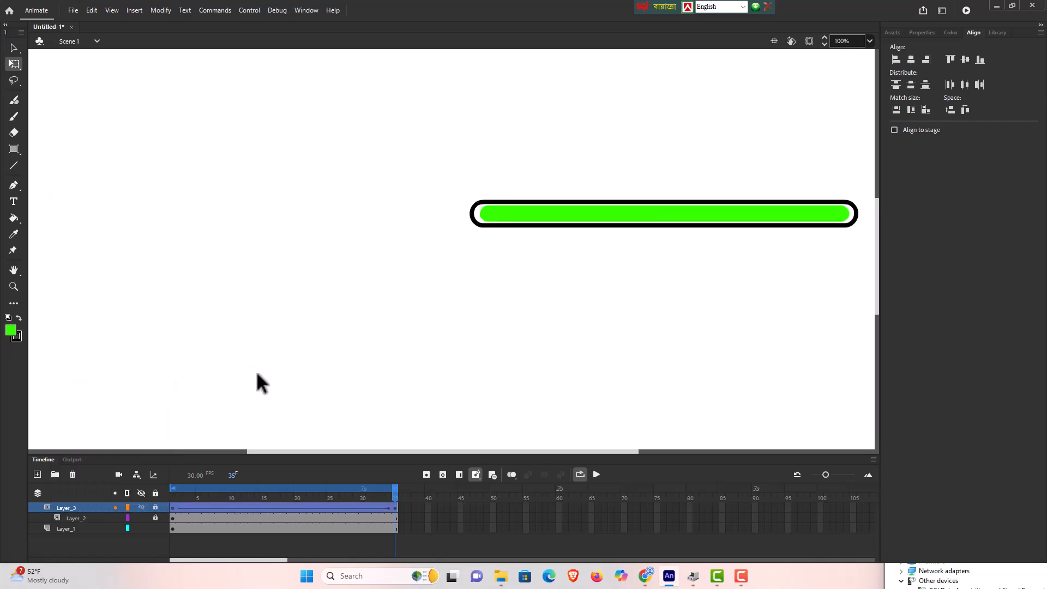
{"action": "left_click_drag", "start_coordinate": [394, 493], "coordinate": [486, 463]}
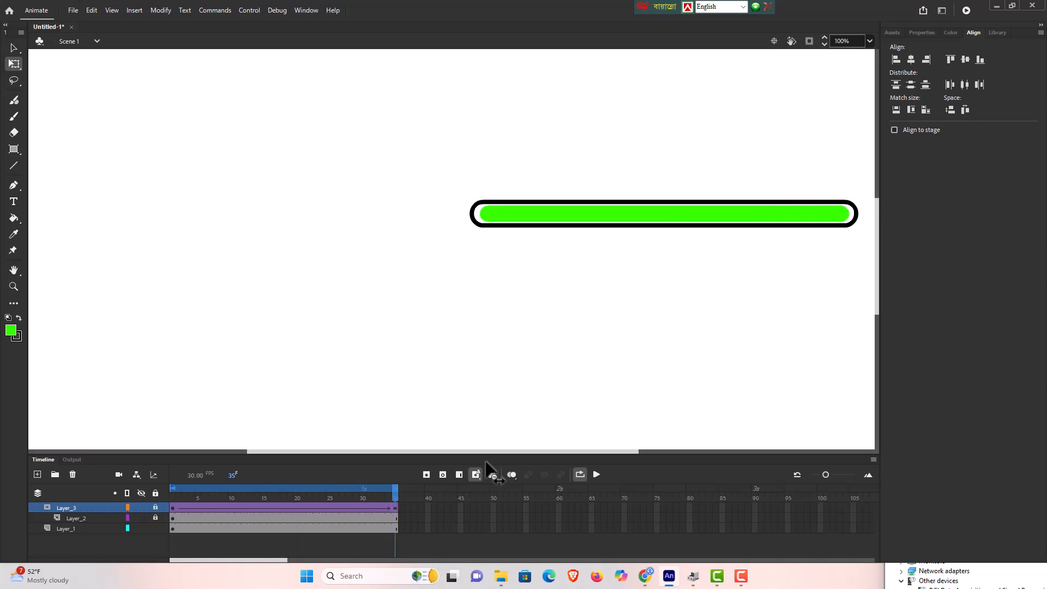
{"action": "left_click", "coordinate": [596, 476]}
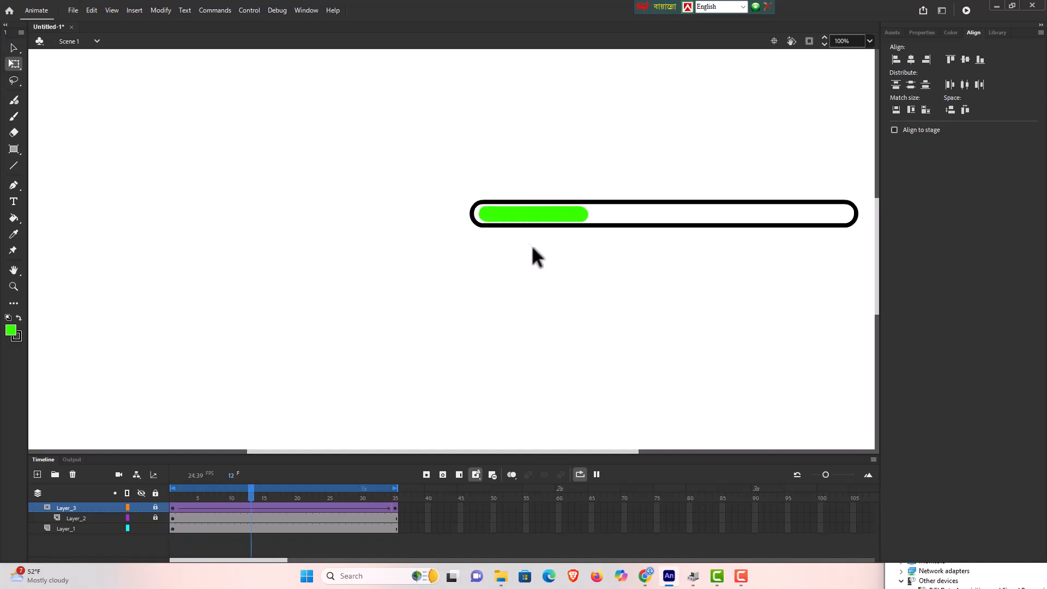
{"action": "left_click", "coordinate": [598, 474]}
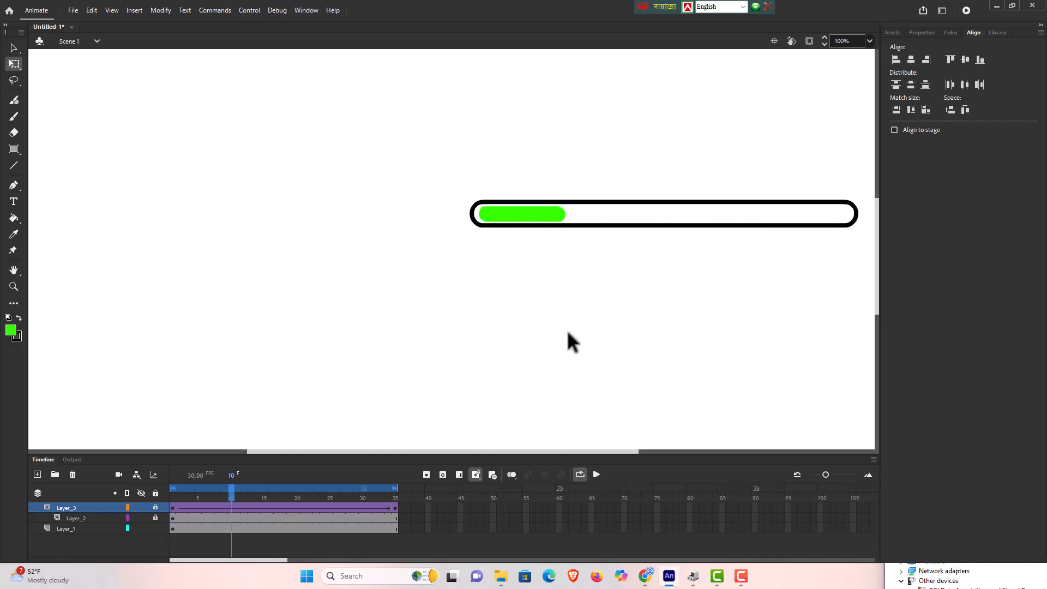